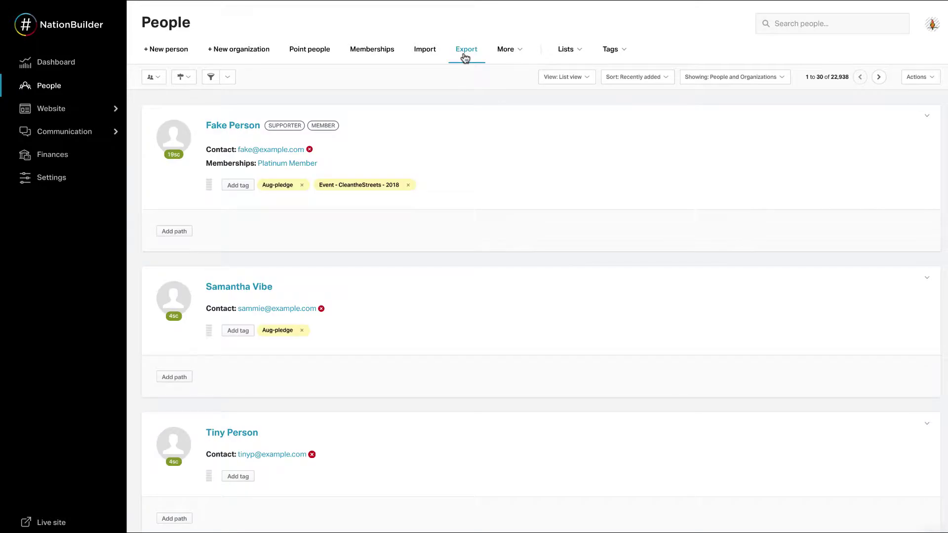
Step: Queue an export of every field for all people from the People export page
{"action": "left_click", "coordinate": [466, 52]}
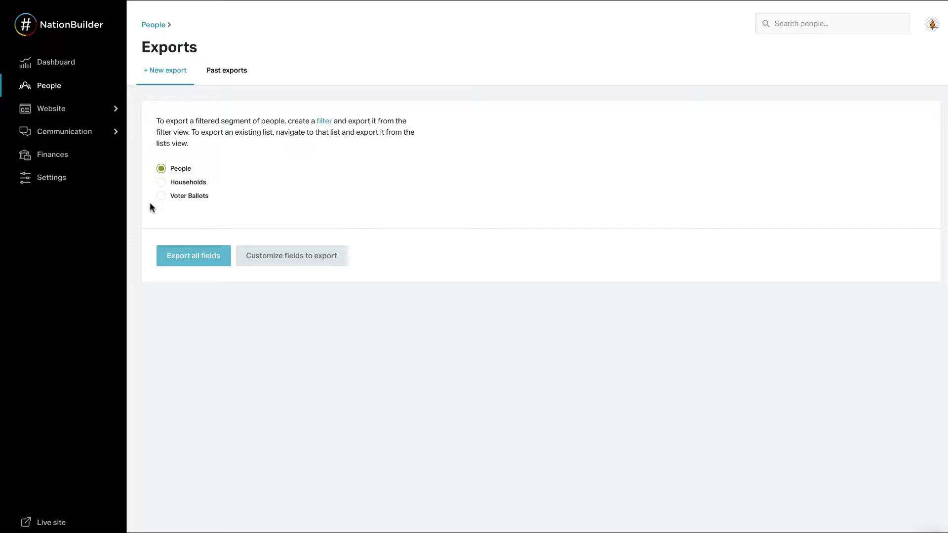
{"action": "left_click", "coordinate": [193, 261]}
Step: Name the custom people export file 'My descriptive file name'
{"action": "left_click", "coordinate": [290, 264]}
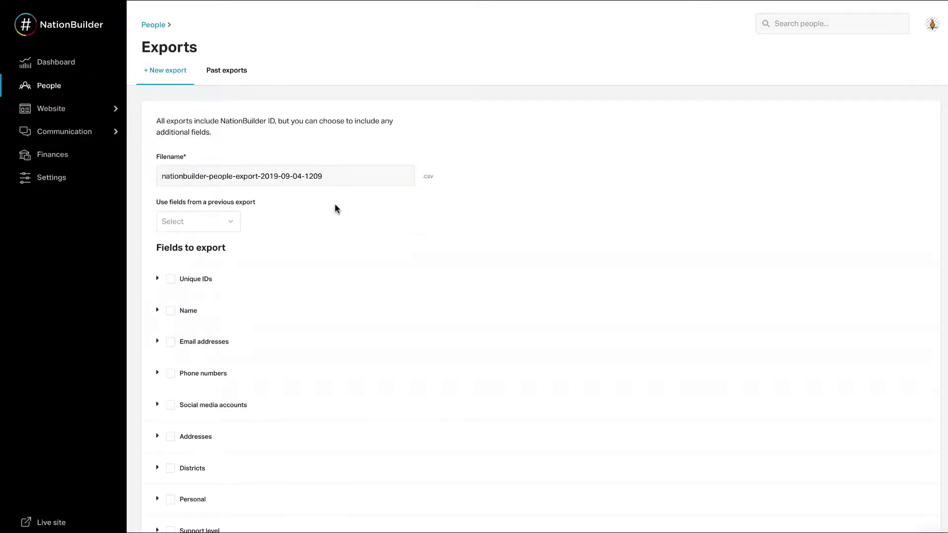
{"action": "left_click_drag", "start_coordinate": [328, 175], "coordinate": [123, 176]}
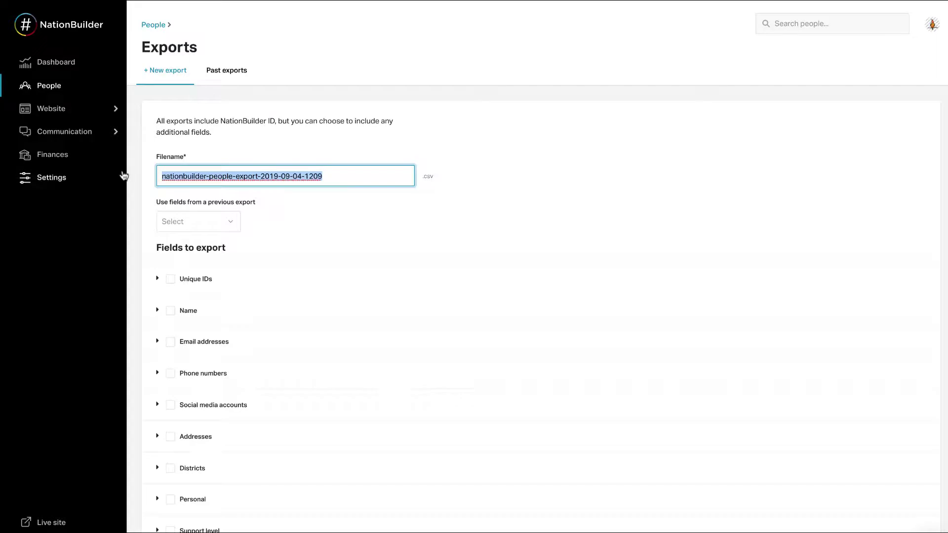
{"action": "type", "text": "My descrip"}
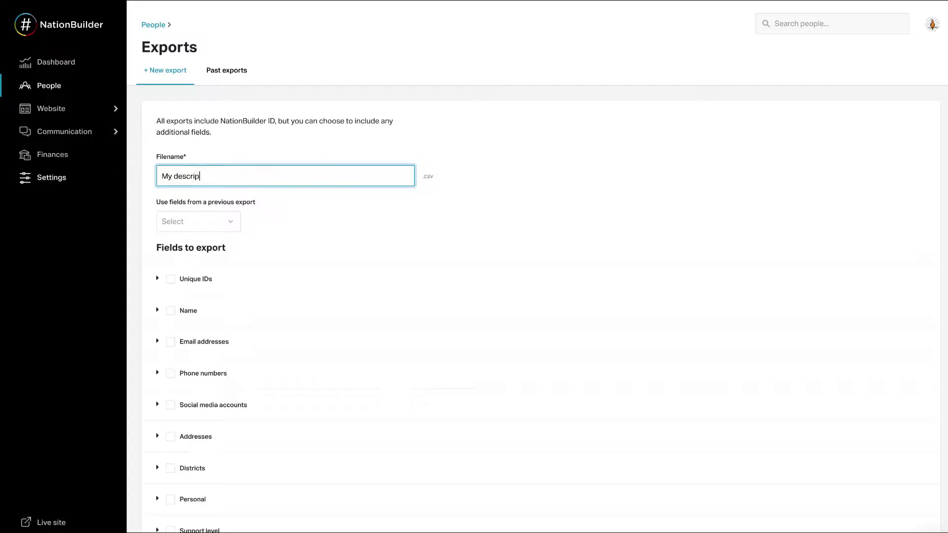
{"action": "type", "text": "tive file "}
{"action": "type", "text": "name"}
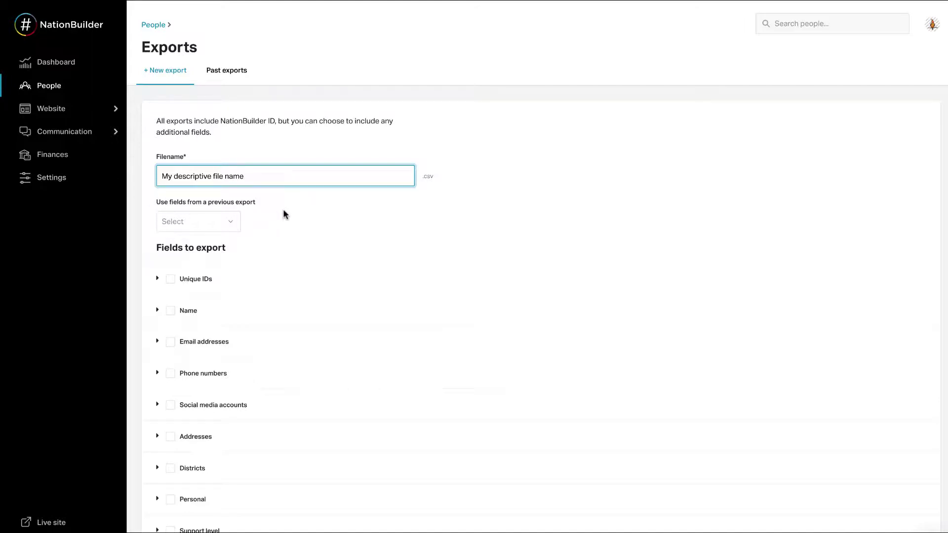
{"action": "left_click", "coordinate": [283, 215]}
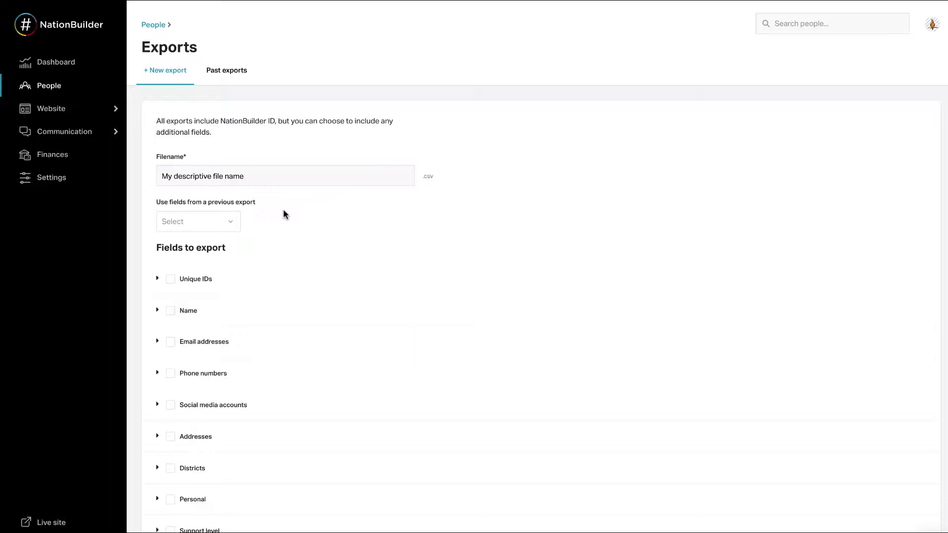
{"action": "left_click", "coordinate": [230, 223]}
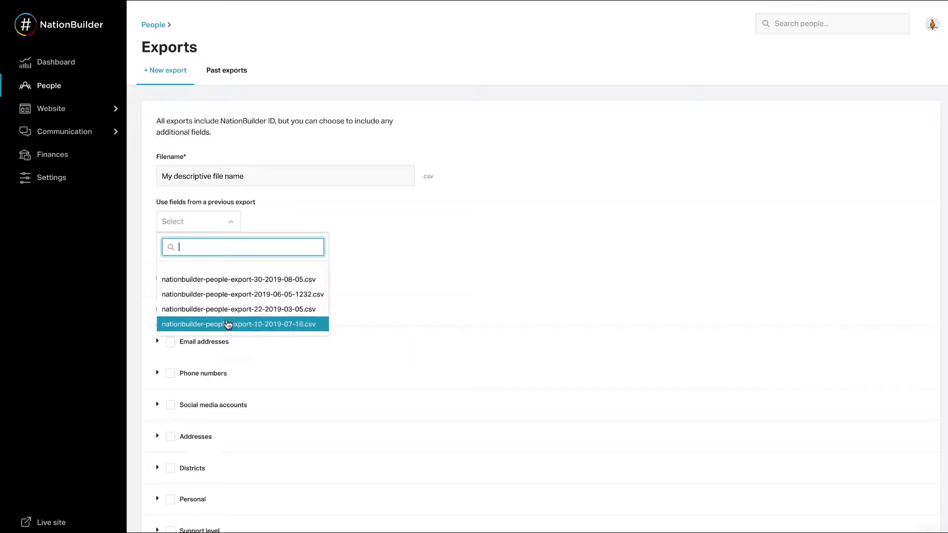
{"action": "left_click", "coordinate": [235, 297]}
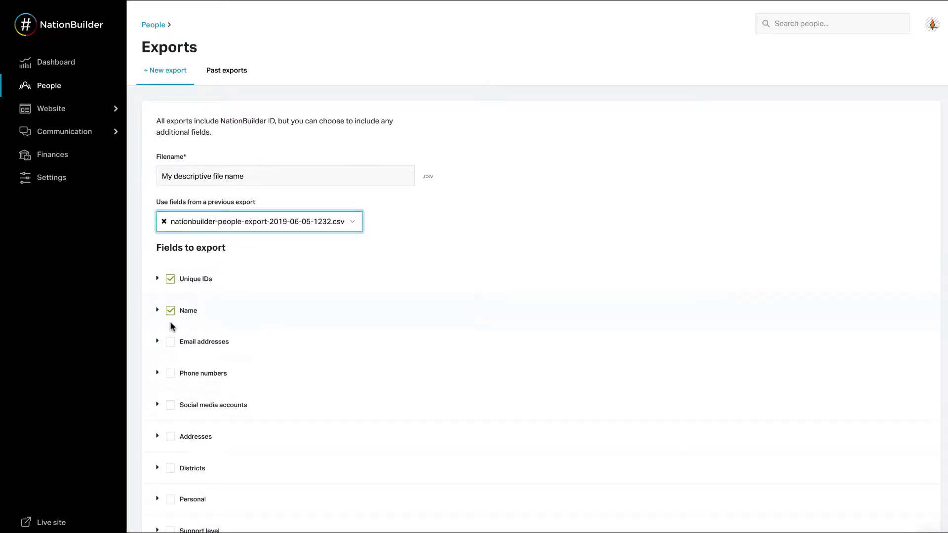
{"action": "left_click", "coordinate": [164, 221]}
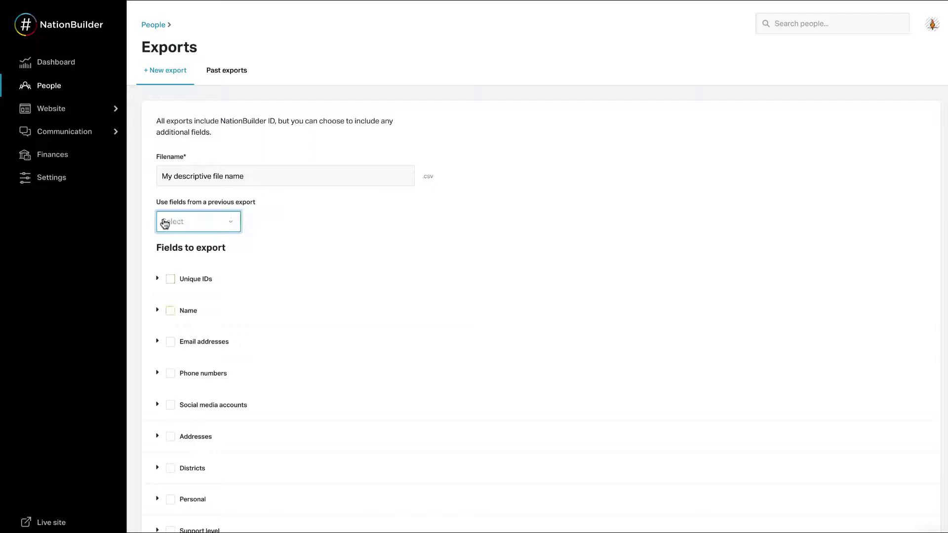
{"action": "left_click", "coordinate": [252, 232]}
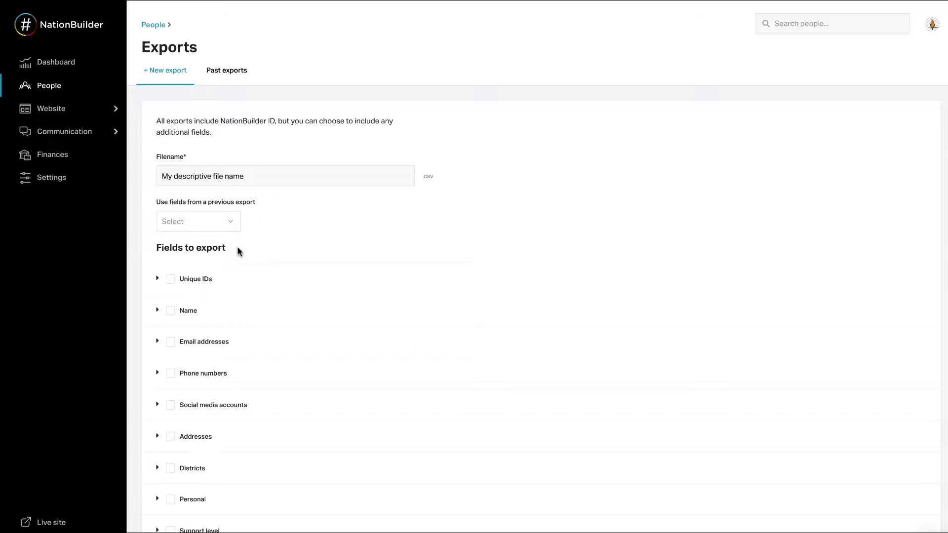
Step: Include Unique IDs, Name, Email addresses and Social media accounts, leaving Website out of the export
{"action": "left_click", "coordinate": [171, 284]}
{"action": "left_click", "coordinate": [171, 314]}
{"action": "left_click", "coordinate": [170, 340]}
{"action": "left_click", "coordinate": [172, 405]}
{"action": "left_click", "coordinate": [157, 404]}
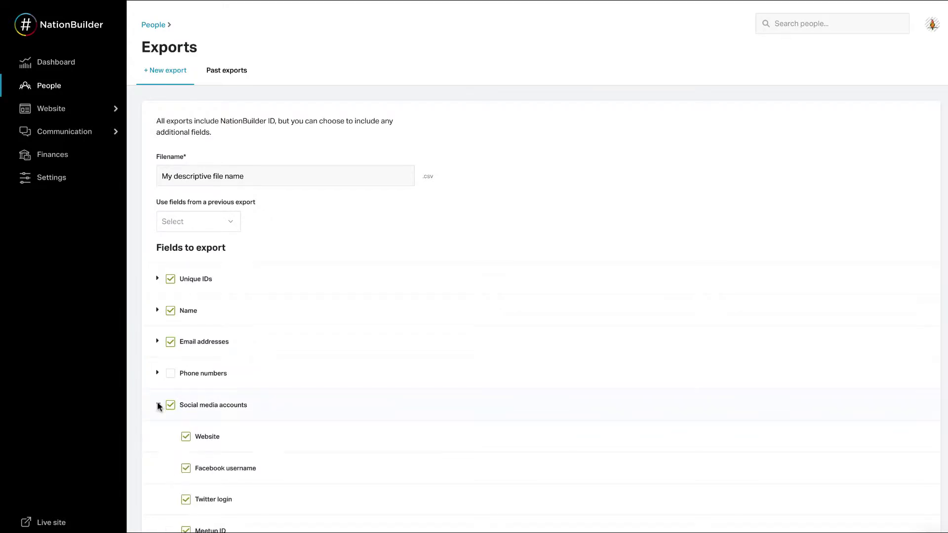
{"action": "left_click", "coordinate": [186, 438]}
{"action": "left_click", "coordinate": [158, 310]}
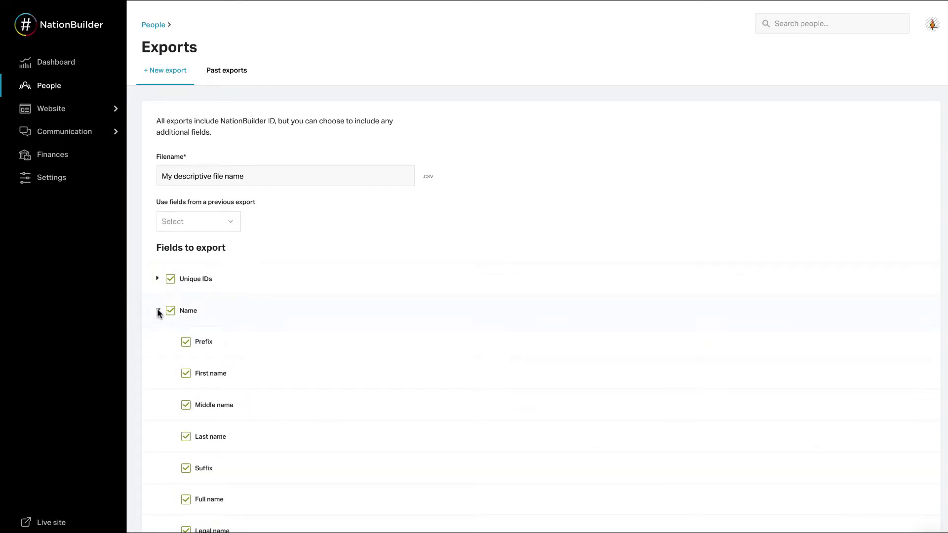
{"action": "scroll", "coordinate": [253, 397], "scroll_direction": "down", "scroll_amount": 2}
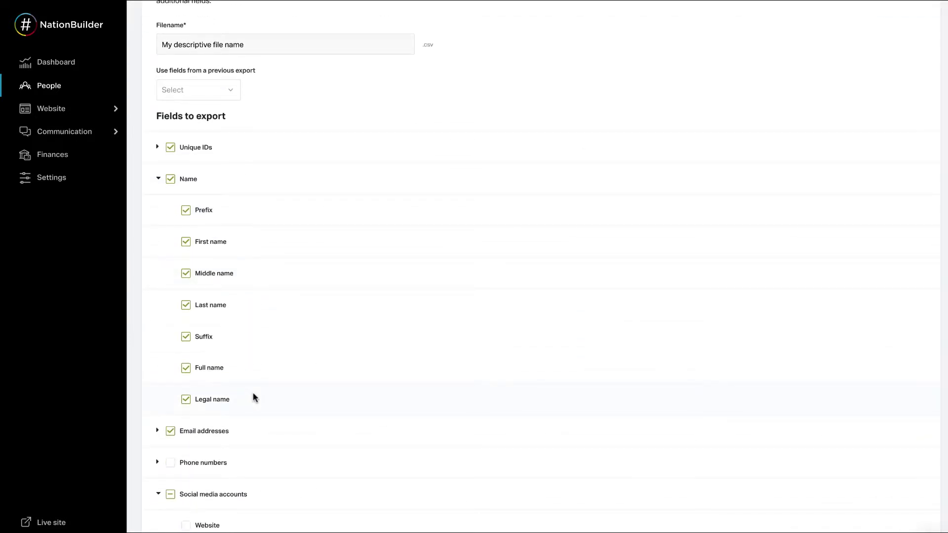
{"action": "scroll", "coordinate": [253, 398], "scroll_direction": "down", "scroll_amount": 6}
{"action": "scroll", "coordinate": [253, 398], "scroll_direction": "down", "scroll_amount": 2}
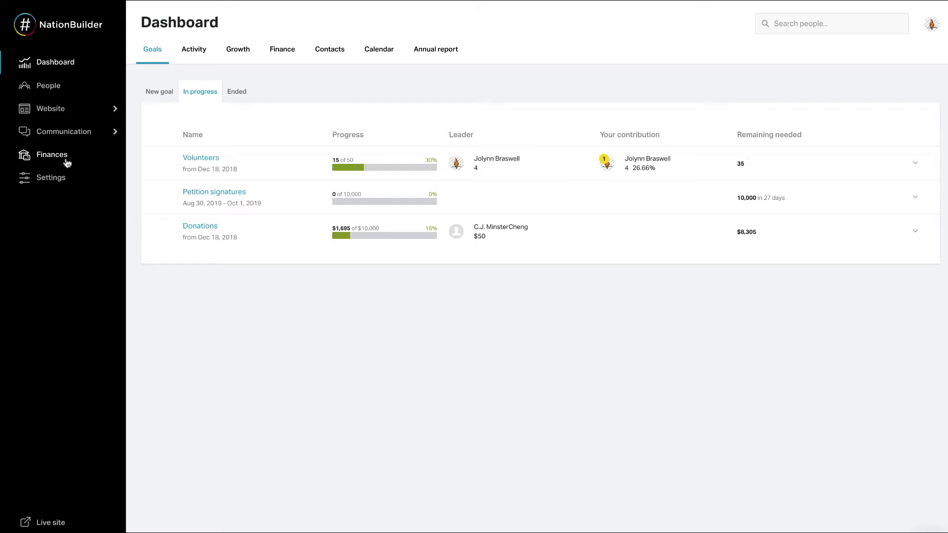
{"action": "left_click", "coordinate": [67, 160]}
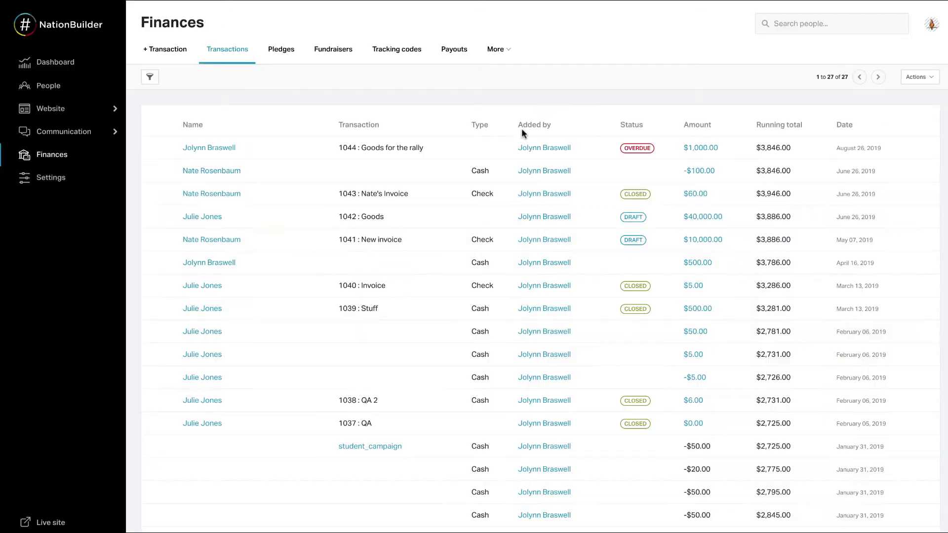
{"action": "left_click", "coordinate": [932, 80]}
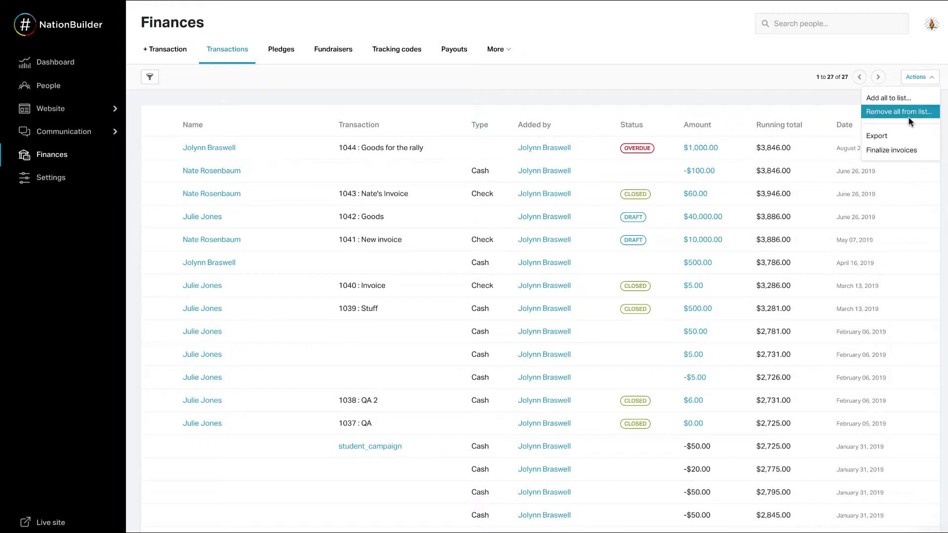
{"action": "left_click", "coordinate": [905, 138]}
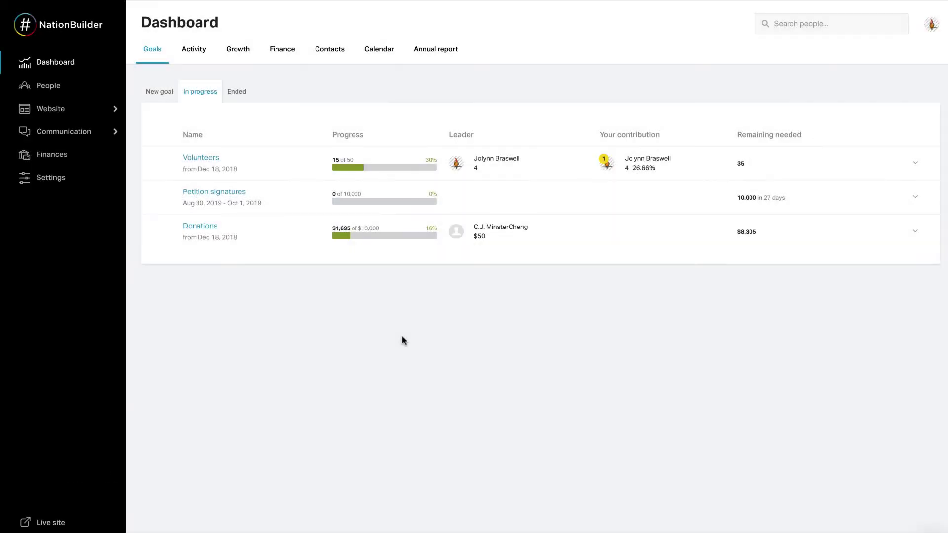
Step: Queue an export of all donations from the Finances donation export page
{"action": "left_click", "coordinate": [69, 160]}
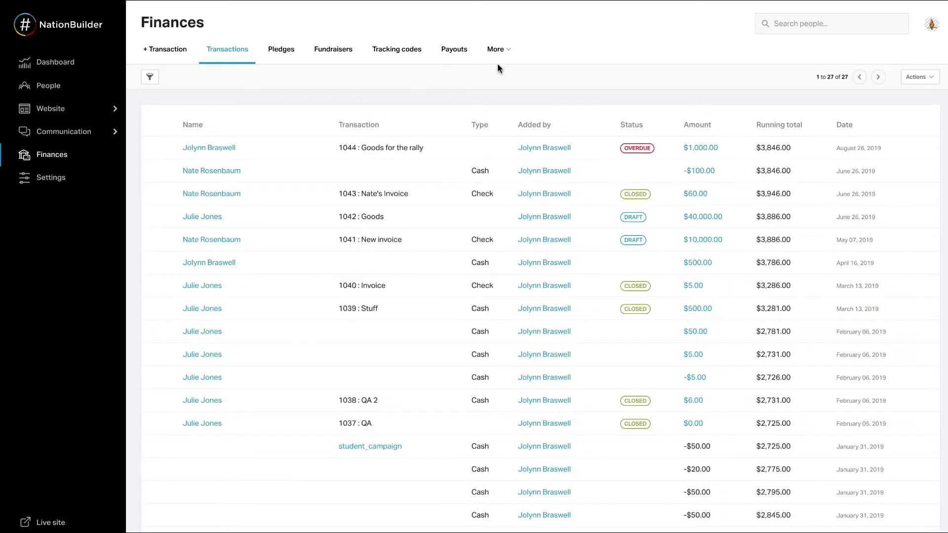
{"action": "left_click", "coordinate": [497, 50]}
{"action": "left_click", "coordinate": [509, 81]}
{"action": "left_click", "coordinate": [239, 130]}
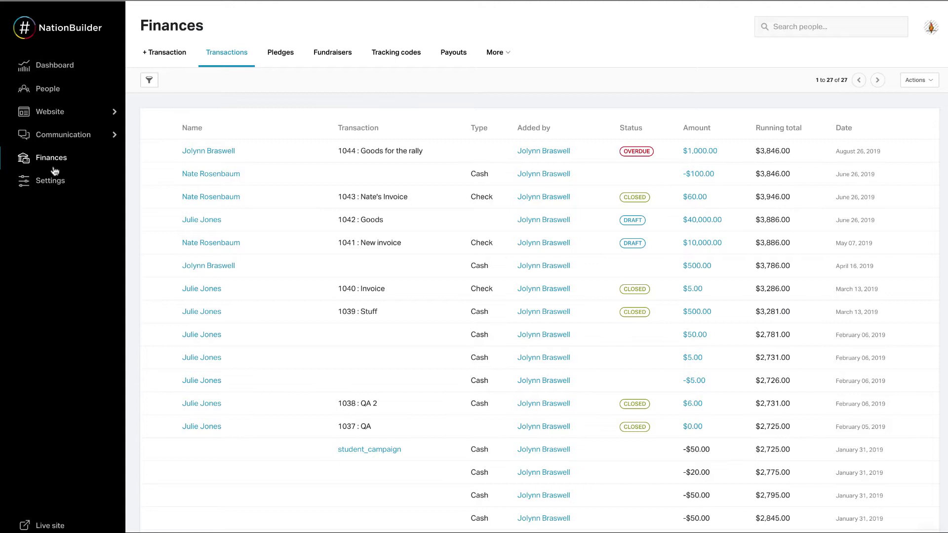
Step: Start a new donations export in NGP format
{"action": "left_click", "coordinate": [495, 53]}
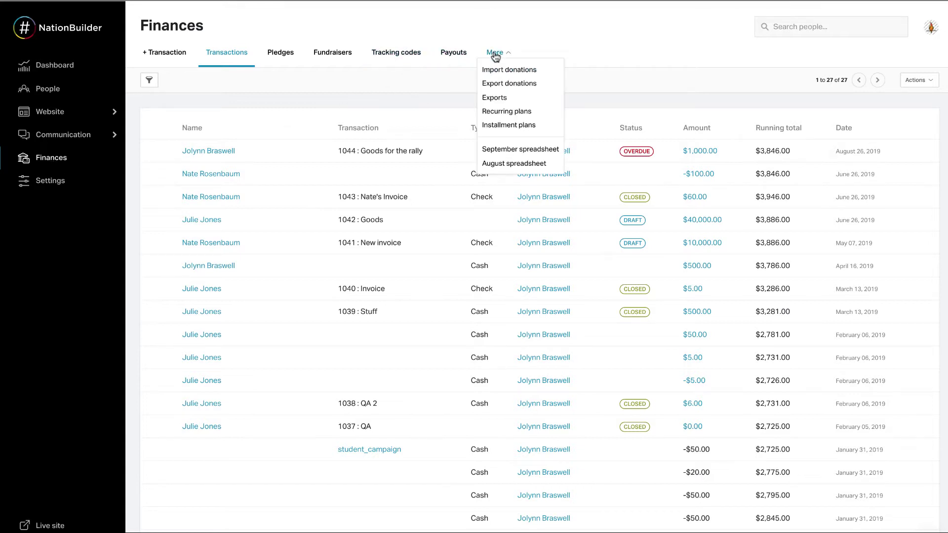
{"action": "left_click", "coordinate": [509, 83]}
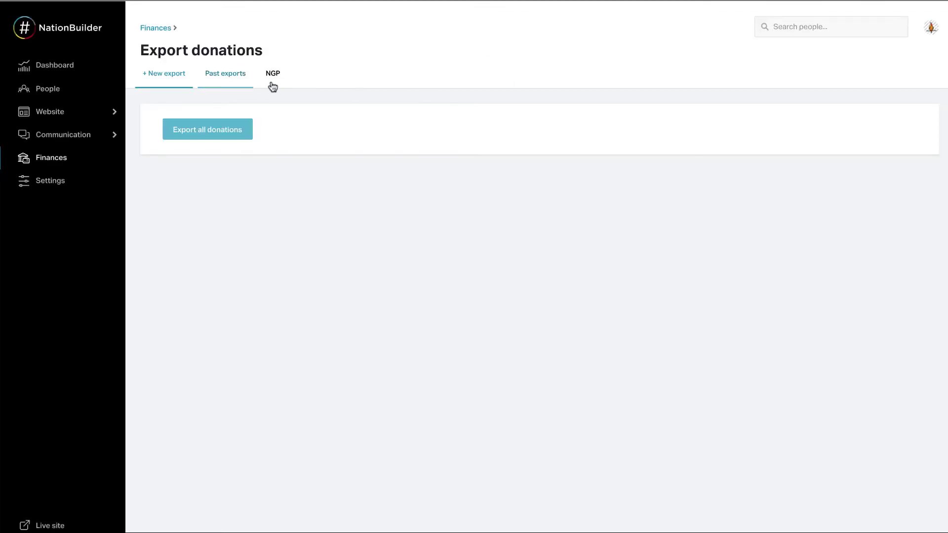
{"action": "left_click", "coordinate": [273, 77]}
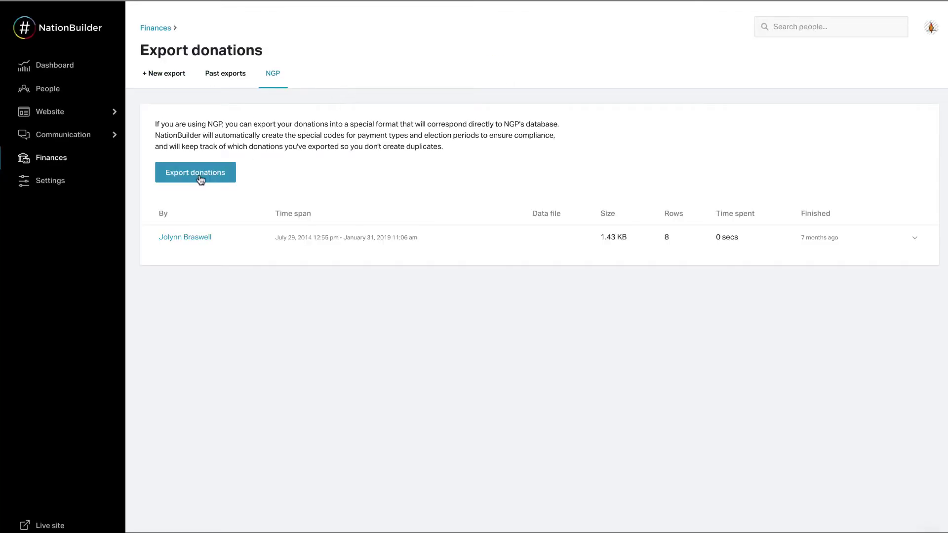
{"action": "left_click", "coordinate": [198, 179]}
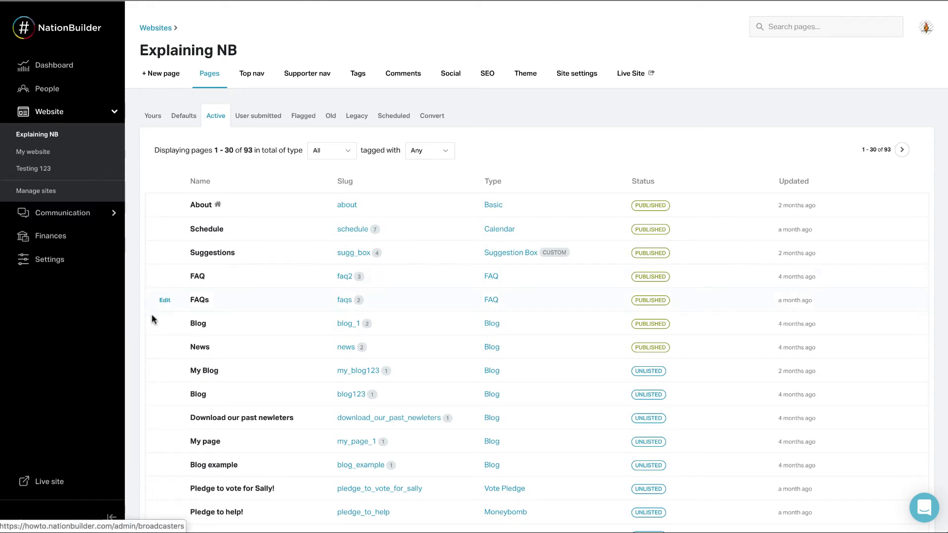
{"action": "scroll", "coordinate": [170, 354], "scroll_direction": "down", "scroll_amount": 6}
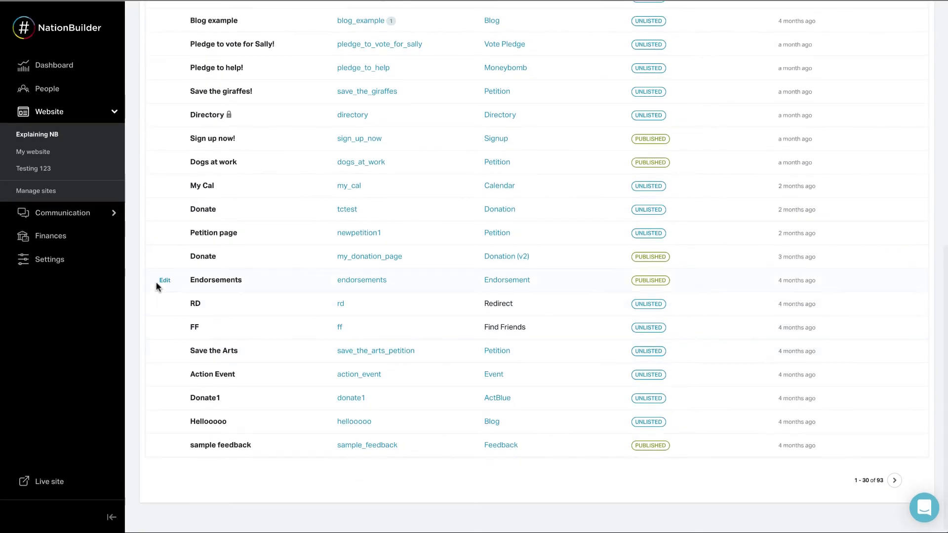
Step: Download the Endorsements page data and the Save the giraffes! petition data as CSV
{"action": "left_click", "coordinate": [164, 280]}
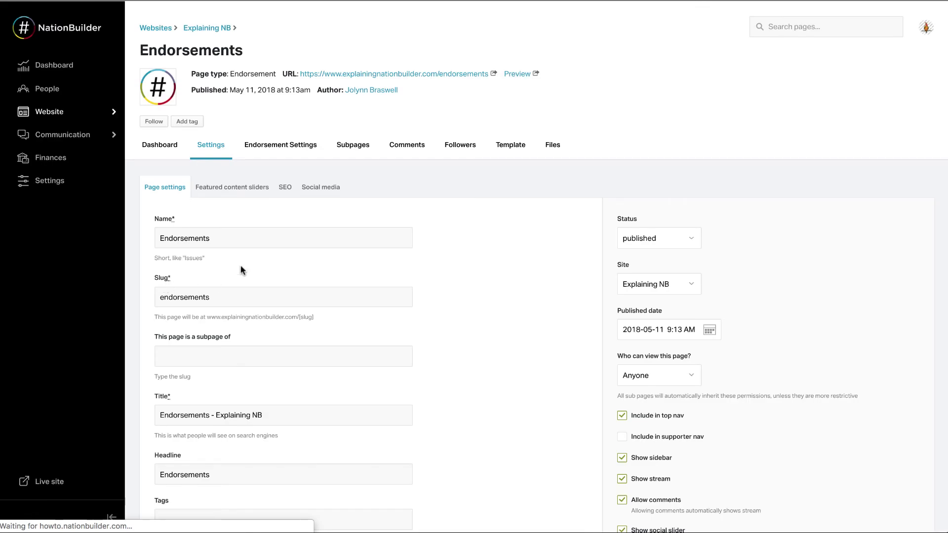
{"action": "left_click", "coordinate": [281, 155]}
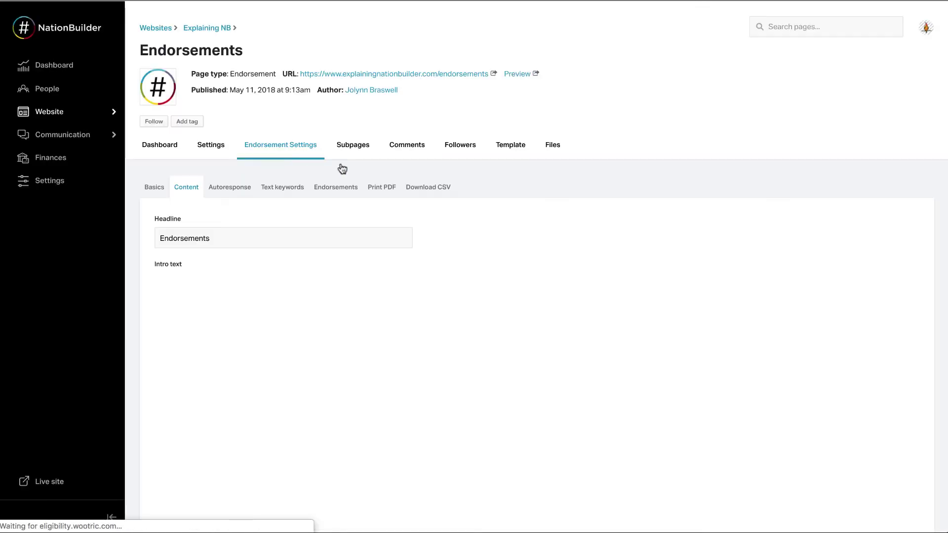
{"action": "left_click", "coordinate": [426, 189]}
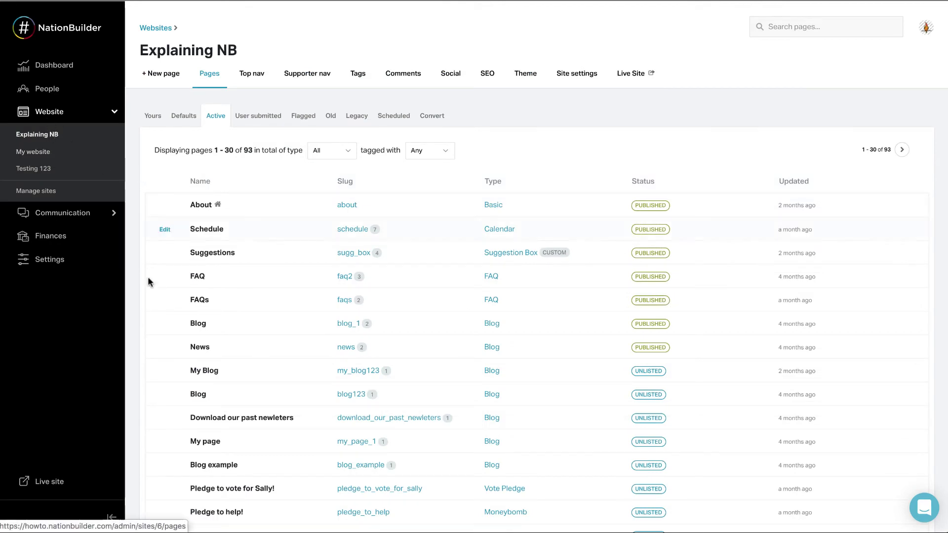
{"action": "scroll", "coordinate": [143, 306], "scroll_direction": "down", "scroll_amount": 3}
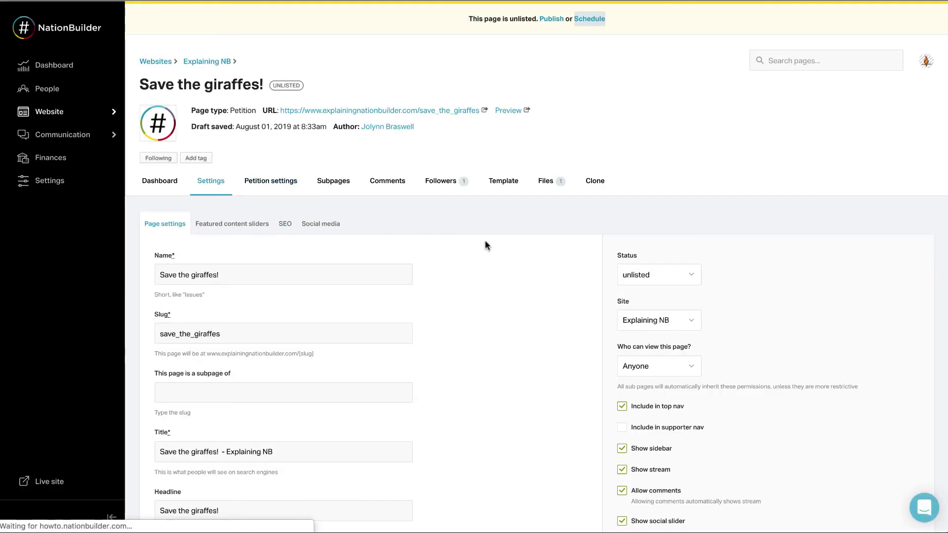
{"action": "left_click", "coordinate": [420, 224]}
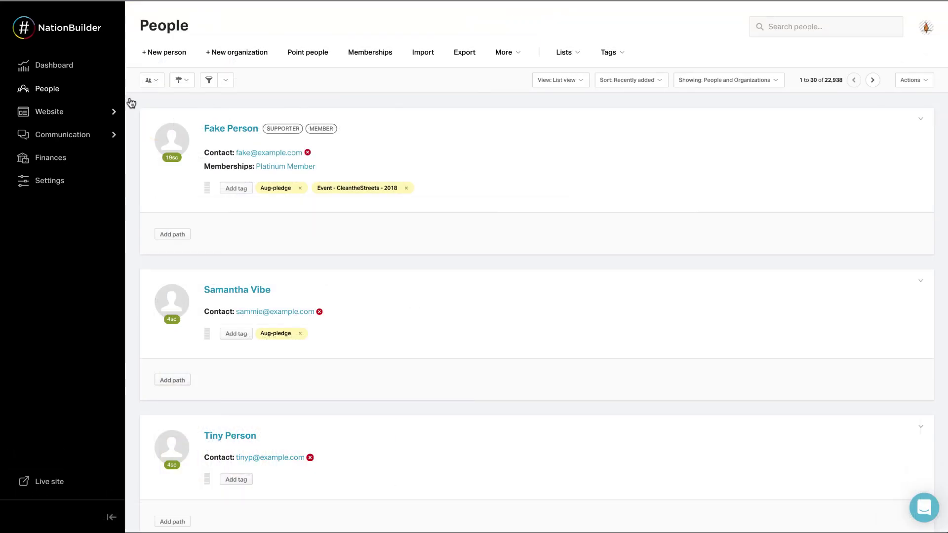
Step: Open the How are we doing? survey for editing from the People surveys list
{"action": "left_click", "coordinate": [498, 53]}
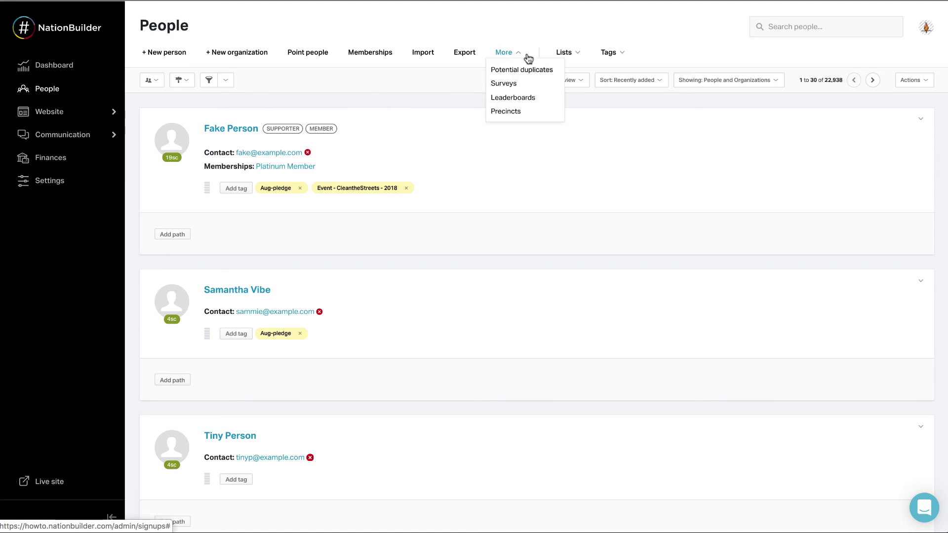
{"action": "left_click", "coordinate": [525, 86]}
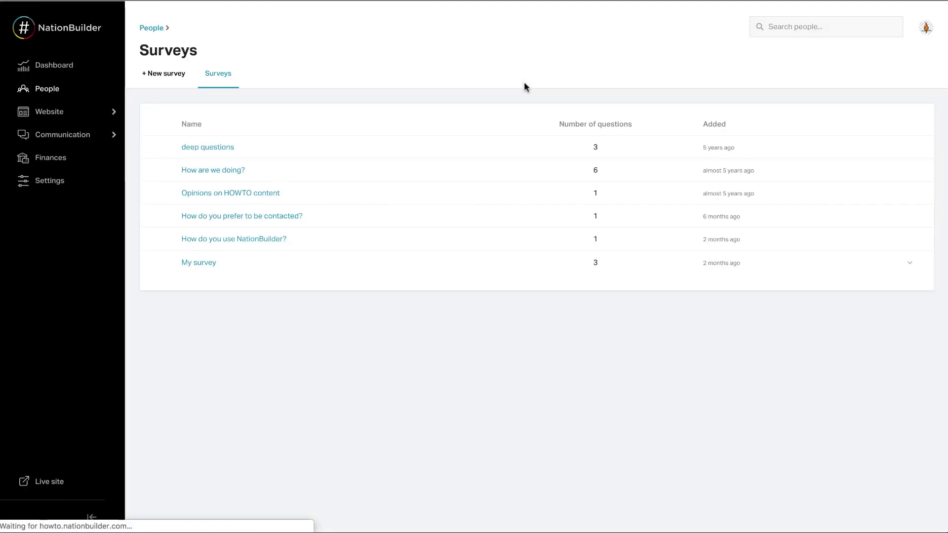
{"action": "left_click", "coordinate": [163, 173]}
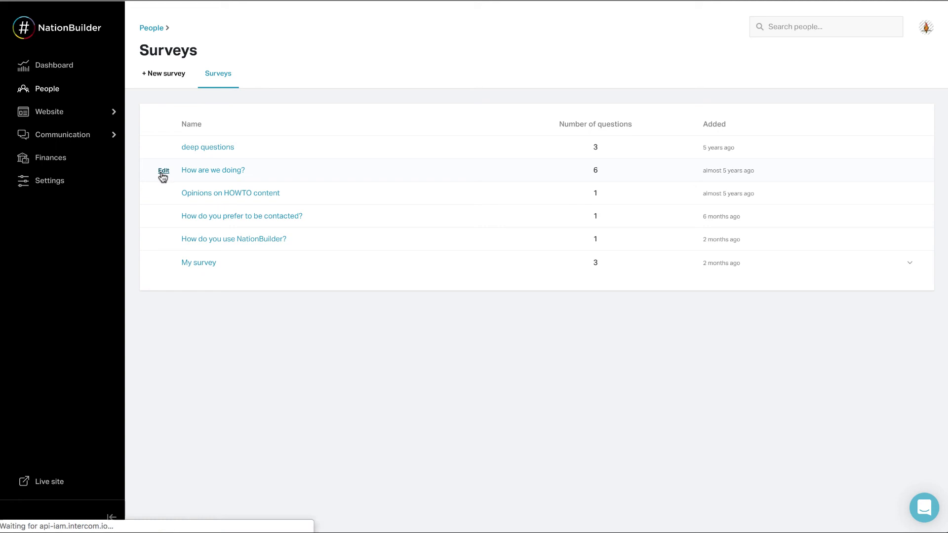